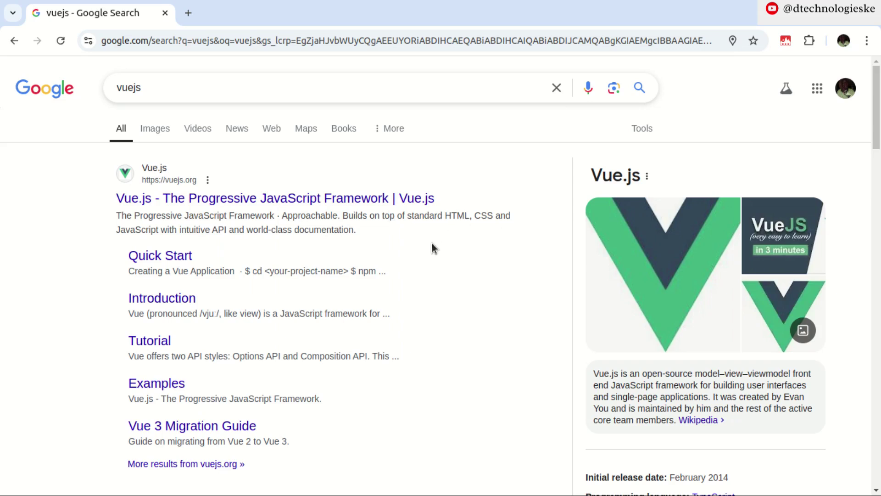
# Collapse the components and src folders, then enter npm run serve in the project terminal
pyautogui.hotkey('alt', 'Tab')
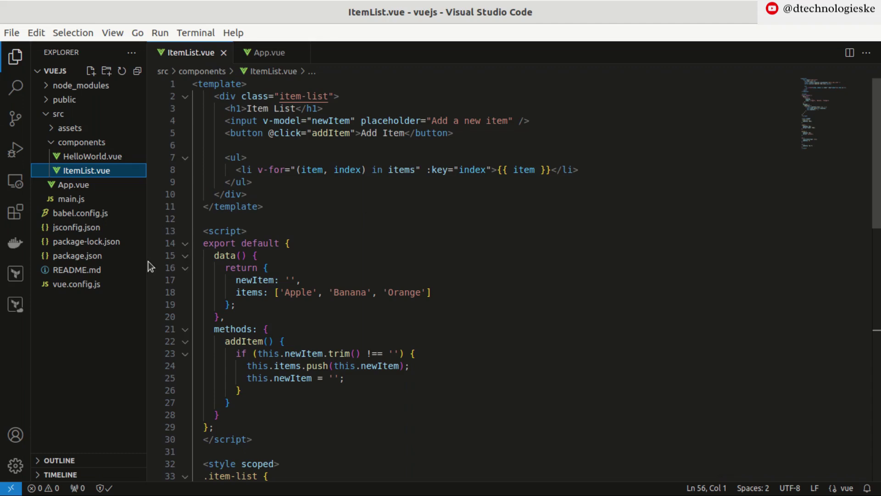
pyautogui.click(51, 142)
pyautogui.click(46, 114)
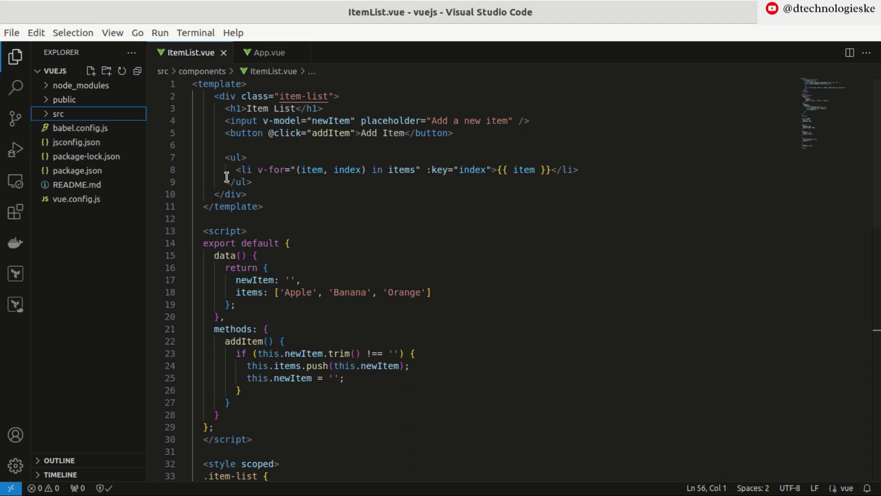
pyautogui.hotkey('alt', 'Tab')
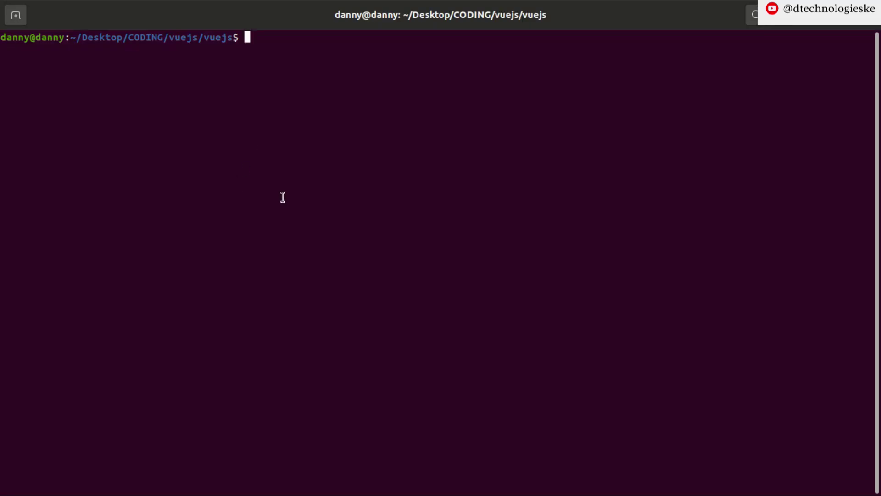
pyautogui.write('npm run serve')
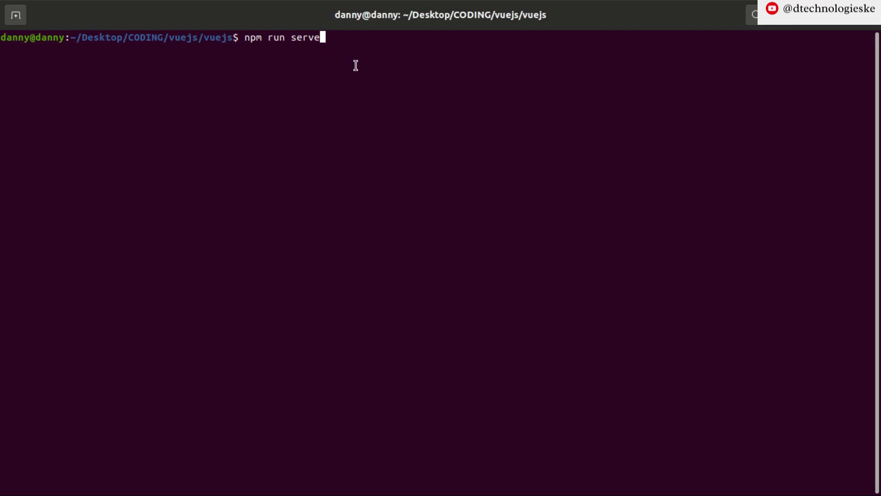
# Look over VS Code's Terminal menu without choosing a command, then return to the terminal
pyautogui.hotkey('alt', 'Tab')
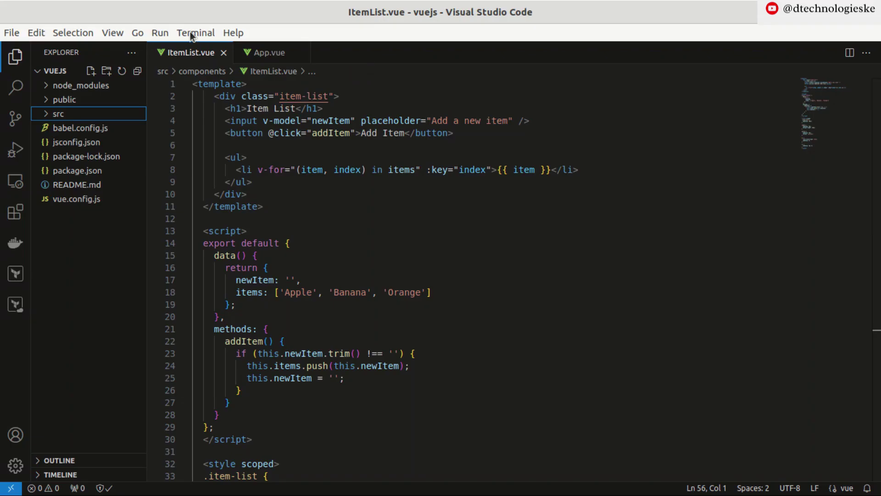
pyautogui.click(192, 35)
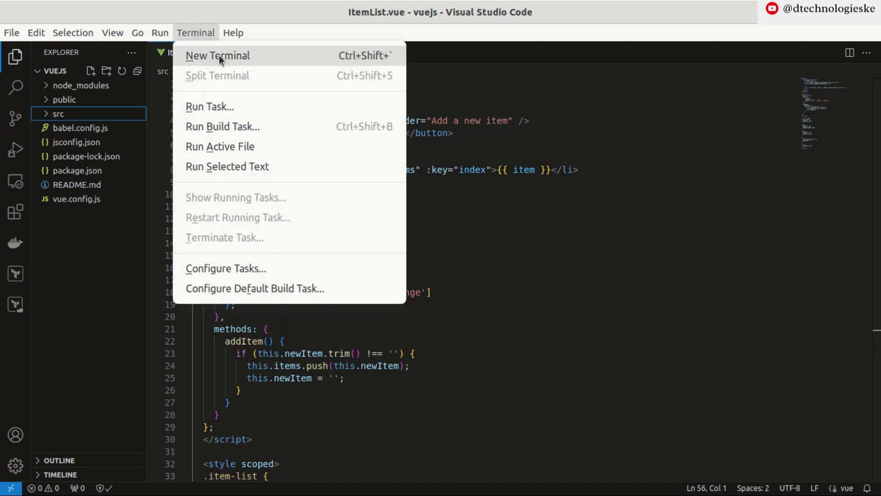
pyautogui.click(514, 206)
pyautogui.hotkey('alt', 'Tab')
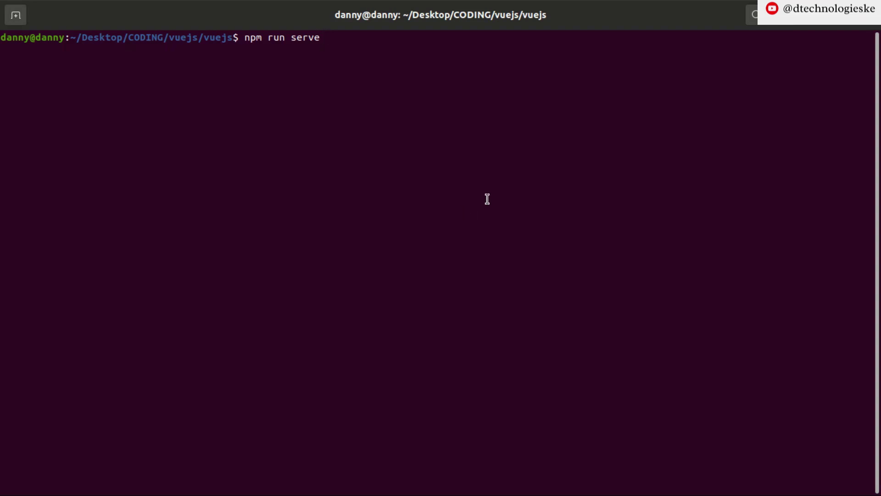
pyautogui.press('Return')
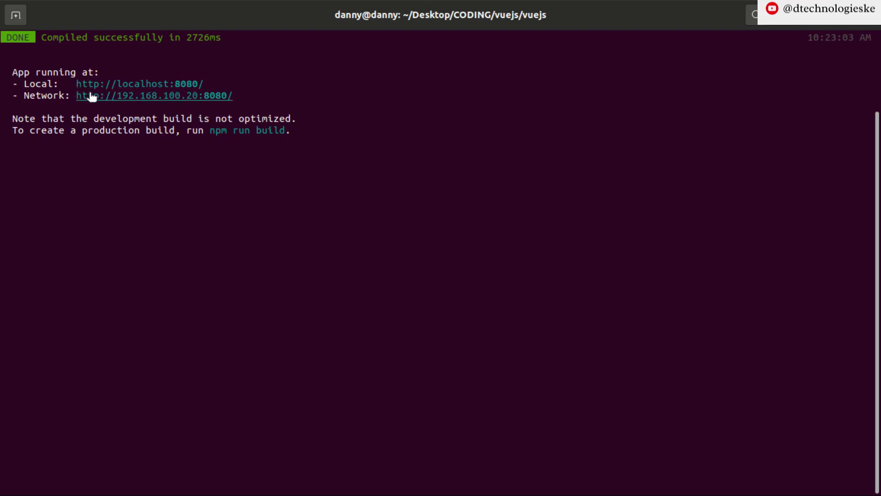
pyautogui.moveTo(75, 84); pyautogui.dragTo(208, 85)
pyautogui.rightClick(164, 84)
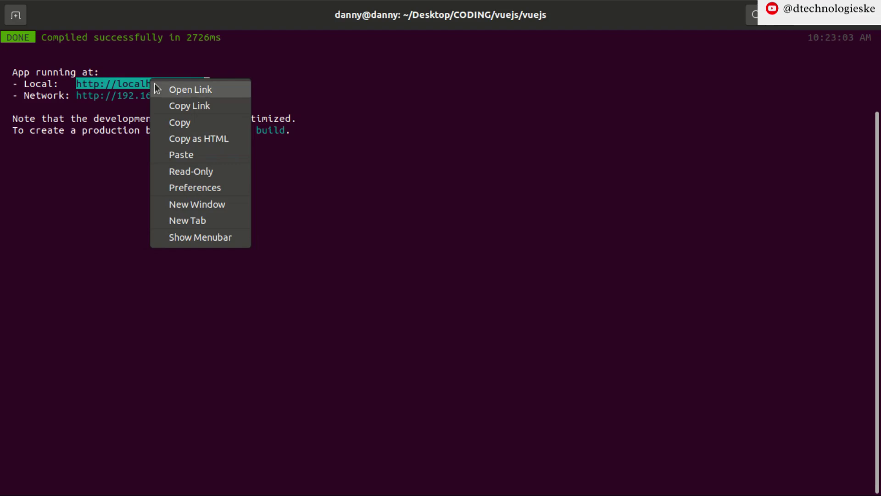
pyautogui.click(172, 104)
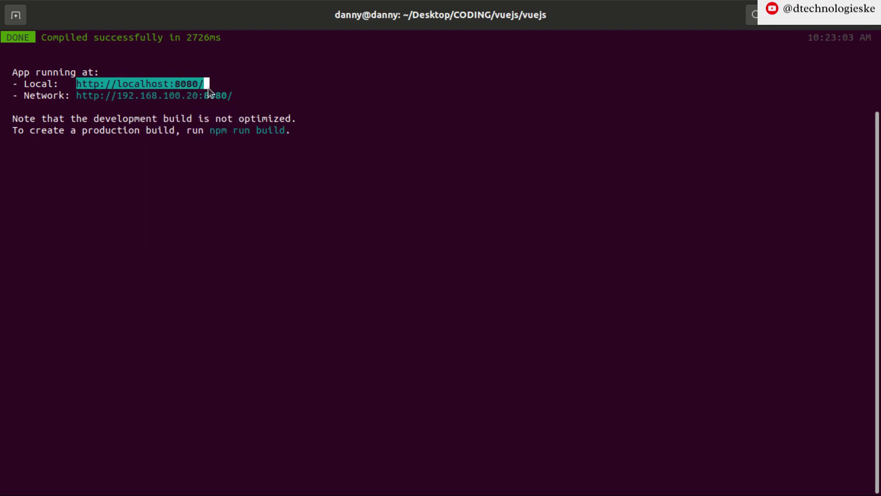
pyautogui.hotkey('alt', 'Tab')
# Open the app at localhost:8080 in a new Chrome tab
pyautogui.click(192, 16)
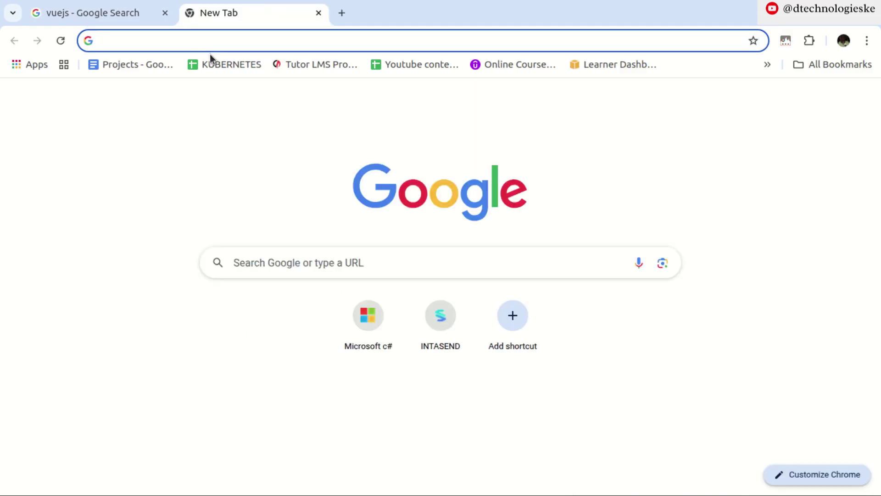
pyautogui.hotkey('ctrl', 'v')
pyautogui.press('Return')
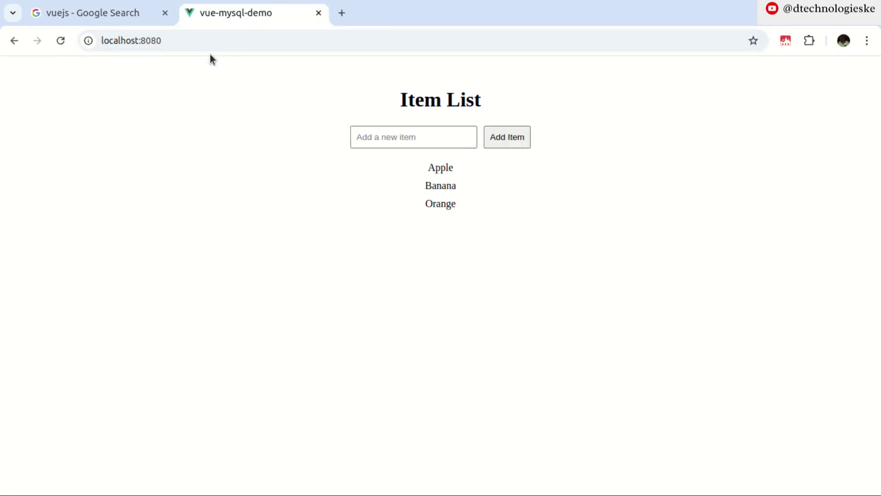
# Add melons and avocados, then reload to see only Apple, Banana and Orange remain
pyautogui.click(355, 138)
pyautogui.click(376, 138)
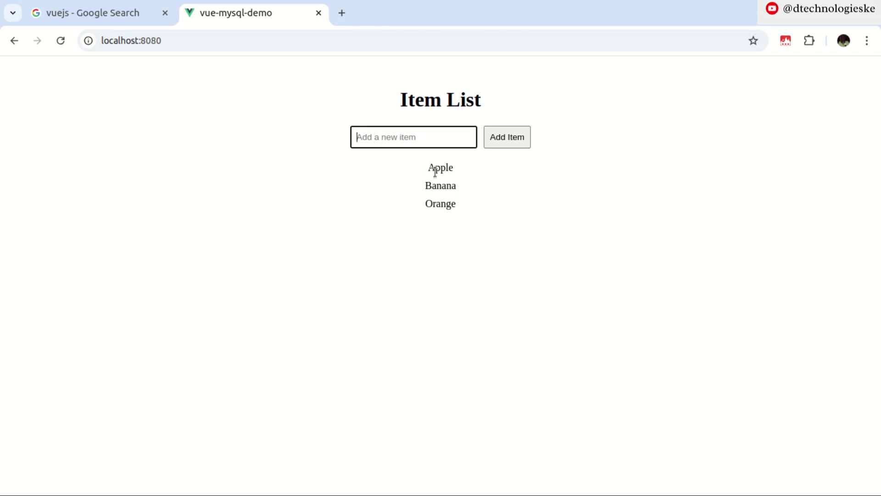
pyautogui.write('melons')
pyautogui.click(511, 140)
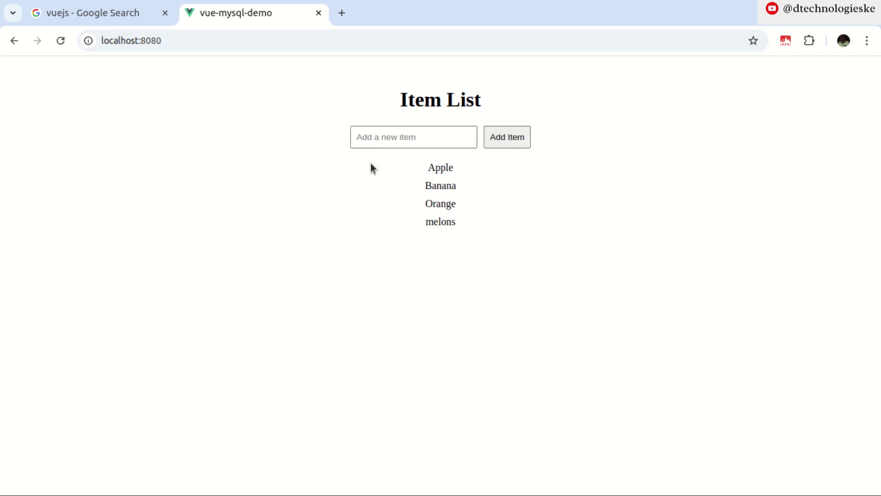
pyautogui.click(390, 132)
pyautogui.write('avocados')
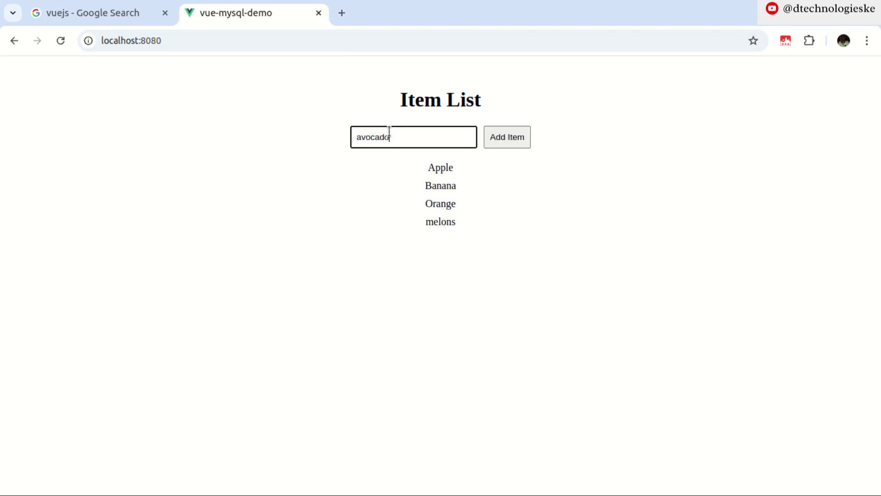
pyautogui.click(507, 137)
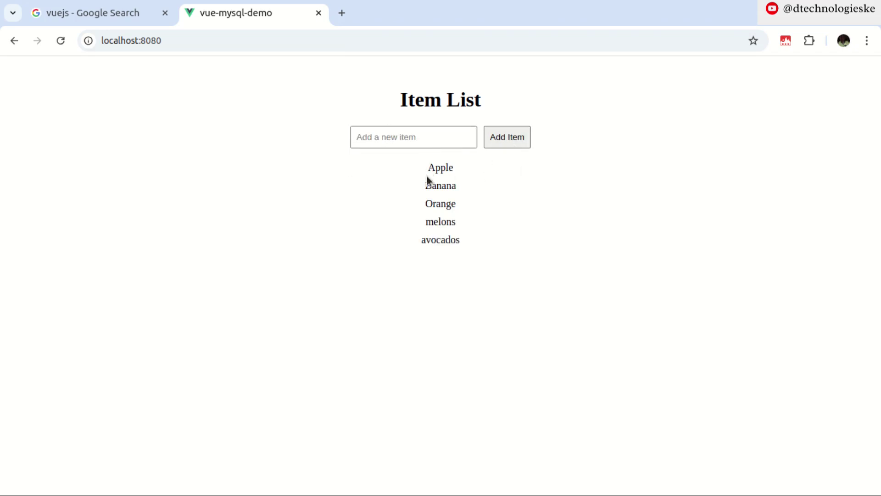
pyautogui.click(60, 40)
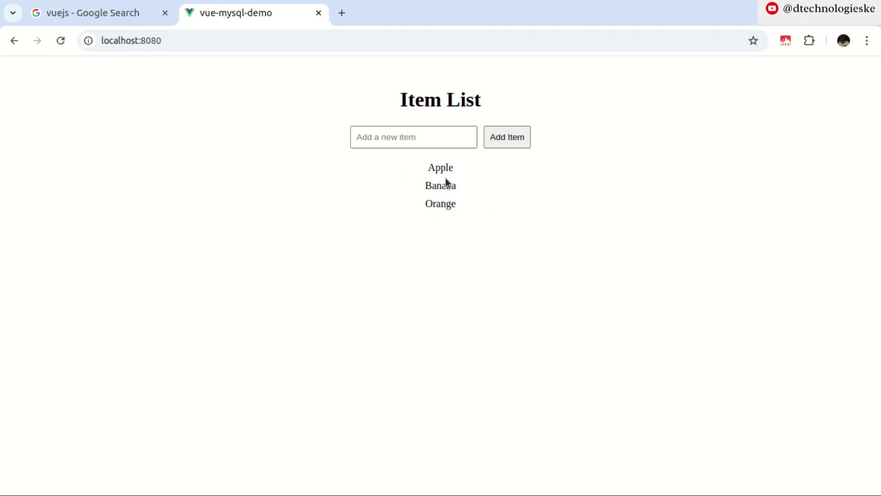
pyautogui.moveTo(427, 165); pyautogui.dragTo(478, 222)
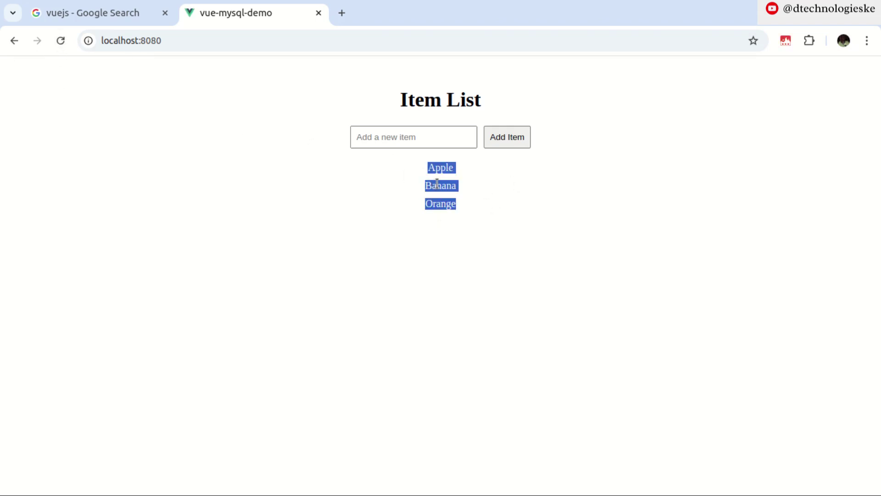
pyautogui.hotkey('alt', 'Tab')
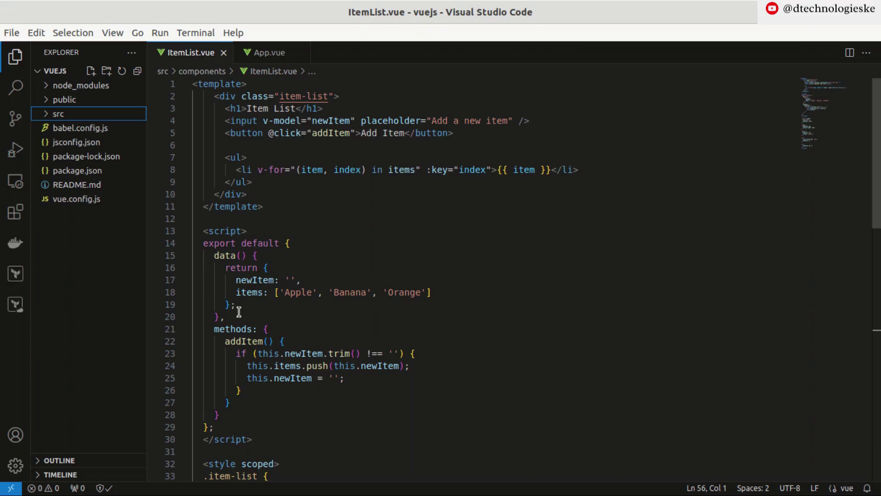
pyautogui.moveTo(236, 294); pyautogui.dragTo(449, 295)
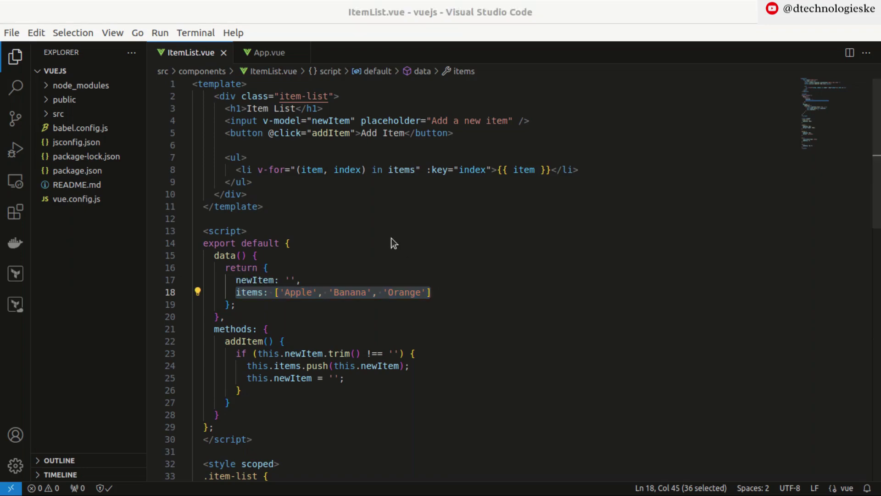
pyautogui.hotkey('alt', 'Tab')
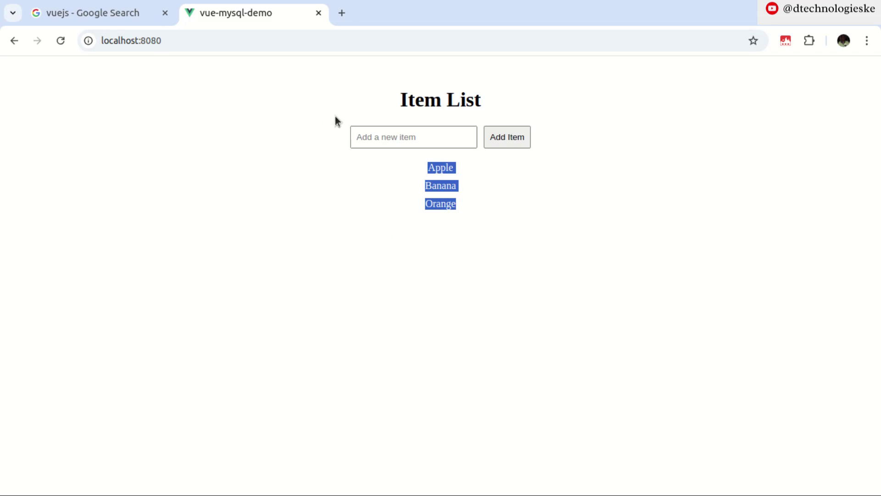
pyautogui.hotkey('alt', 'Tab')
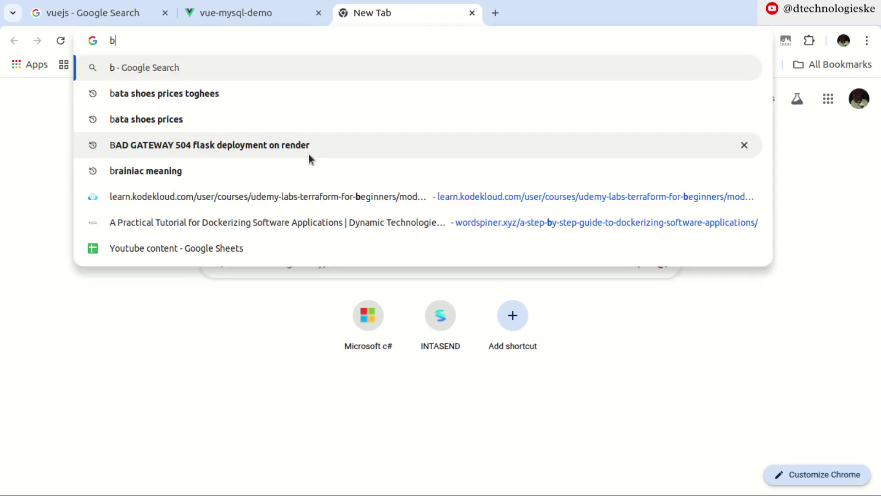
# Load blog.dtechnologys.com, open cPanel Tools in a new tab, and return to the Item List app
pyautogui.press('Return')
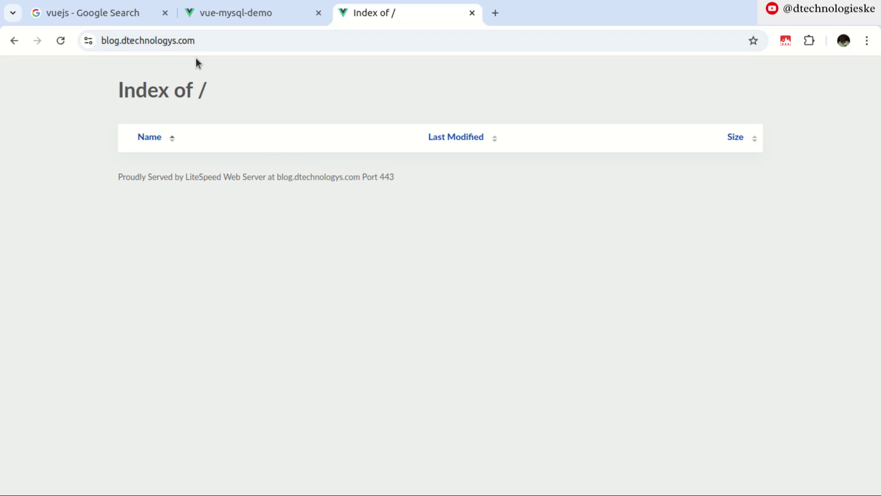
pyautogui.click(495, 13)
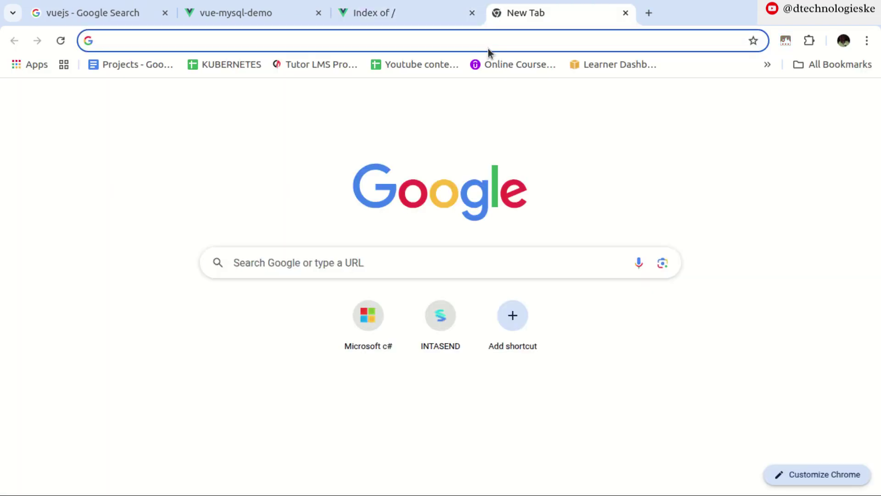
pyautogui.write('ca')
pyautogui.press('BackSpace')
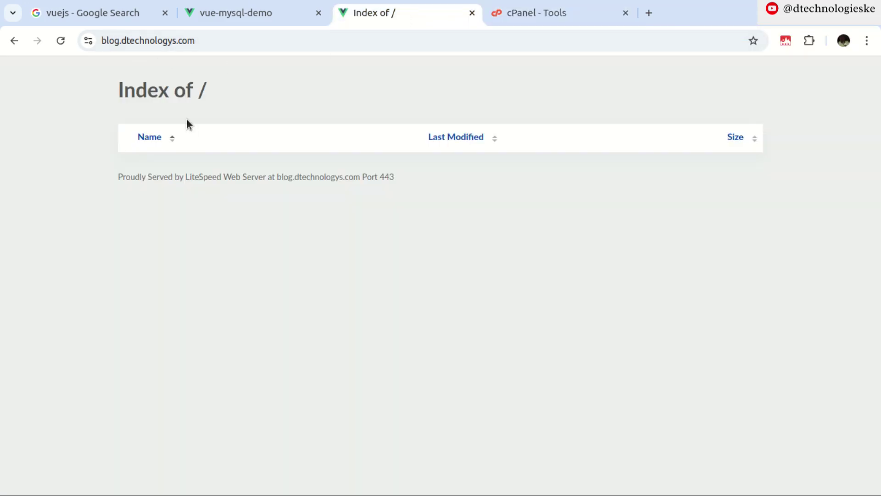
pyautogui.click(225, 11)
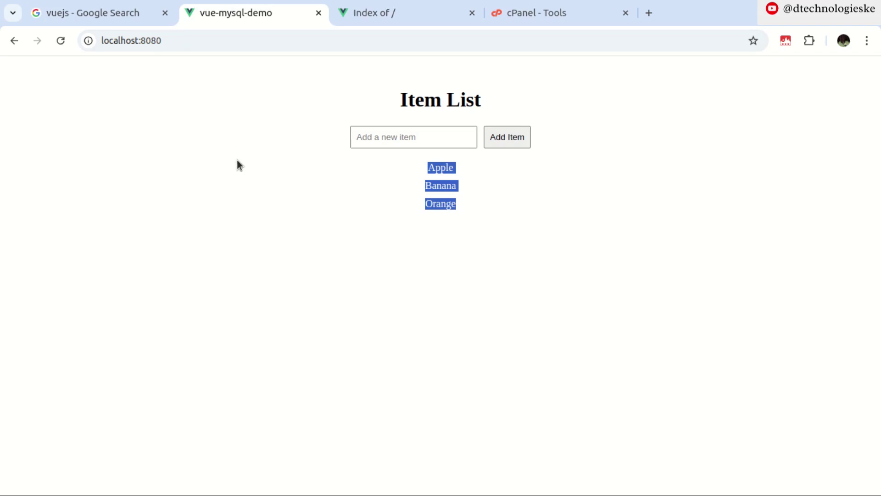
# Bring the dev-server terminal forward, move it aside, and stop the server with Ctrl+C
pyautogui.hotkey('alt', 'Tab')
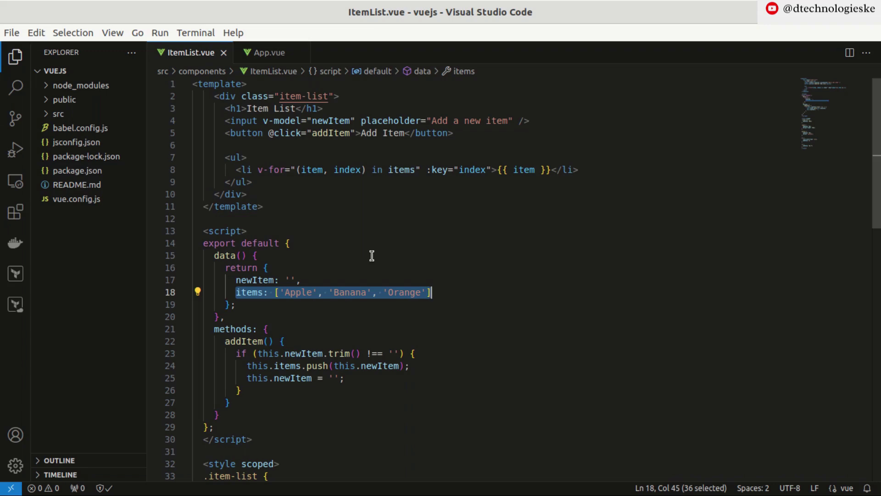
pyautogui.hotkey('alt', 'Tab')
pyautogui.doubleClick(263, 19)
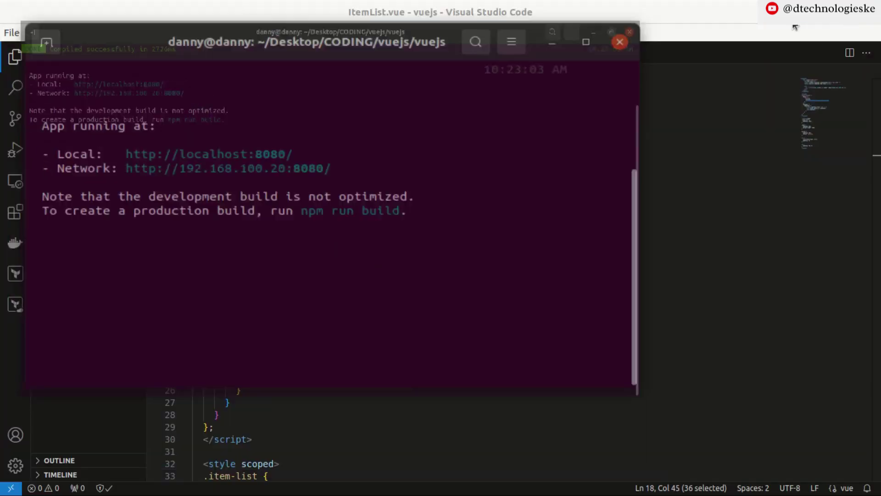
pyautogui.moveTo(211, 43); pyautogui.dragTo(503, 86)
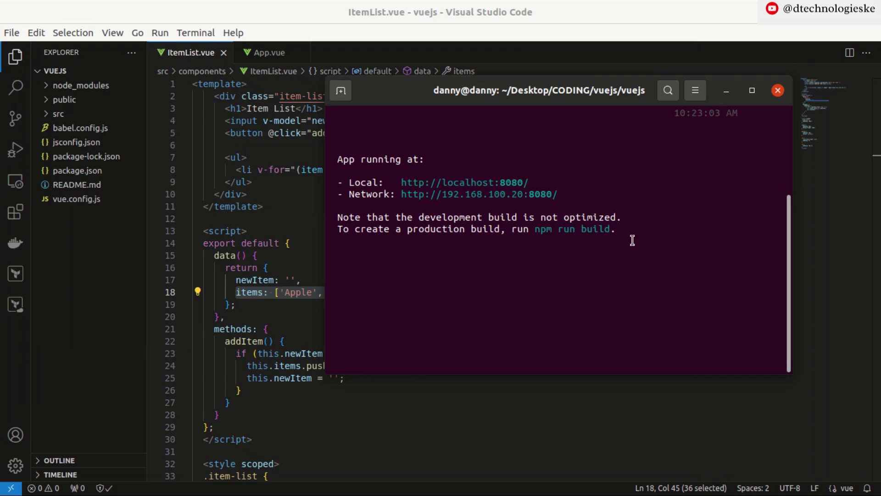
pyautogui.hotkey('ctrl', 'c')
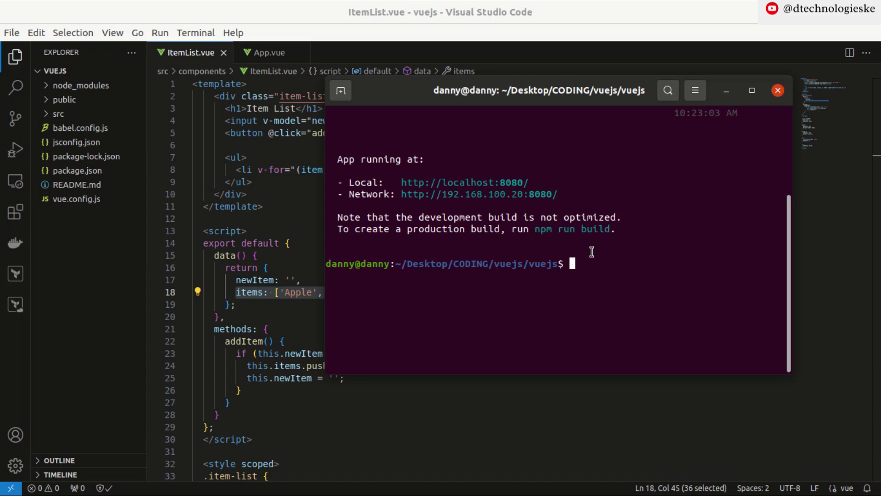
# Run npm run build and expand the generated dist folder in the Explorer
pyautogui.write('npm run buil')
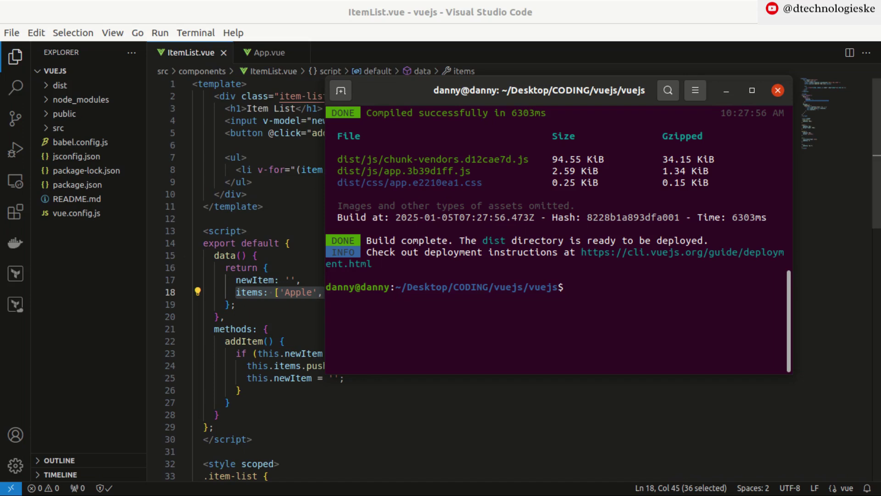
pyautogui.click(42, 86)
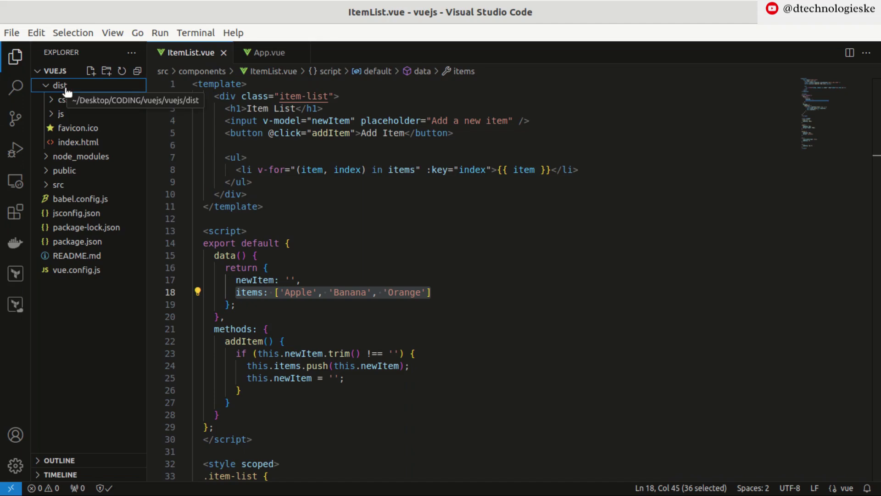
pyautogui.hotkey('alt', 'Tab')
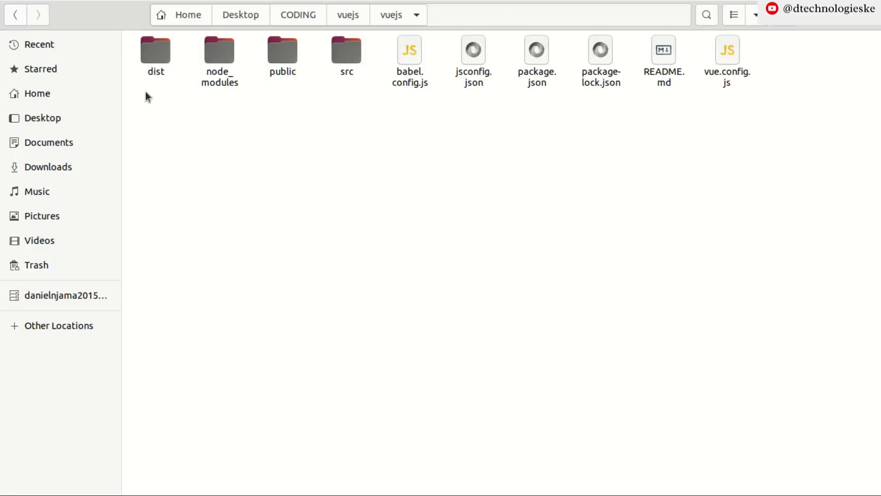
# Open dist in Files and select css, js, favicon.ico and index.html
pyautogui.doubleClick(158, 51)
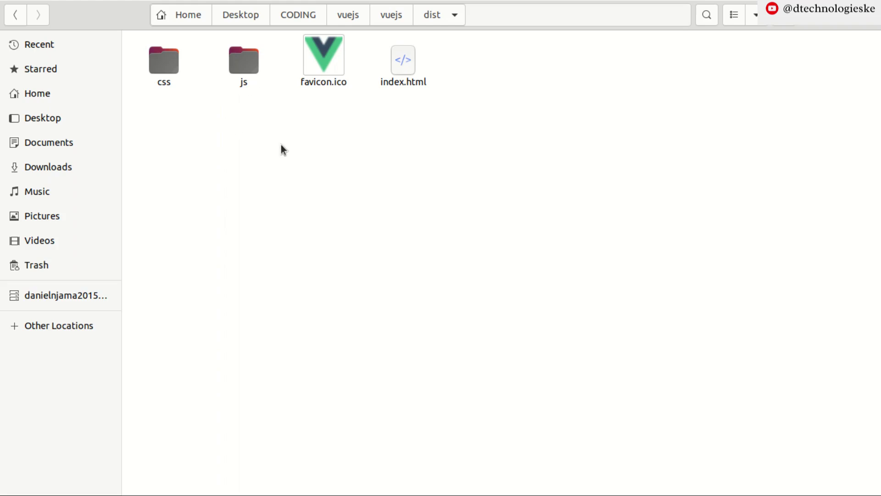
pyautogui.hotkey('ctrl', 'a')
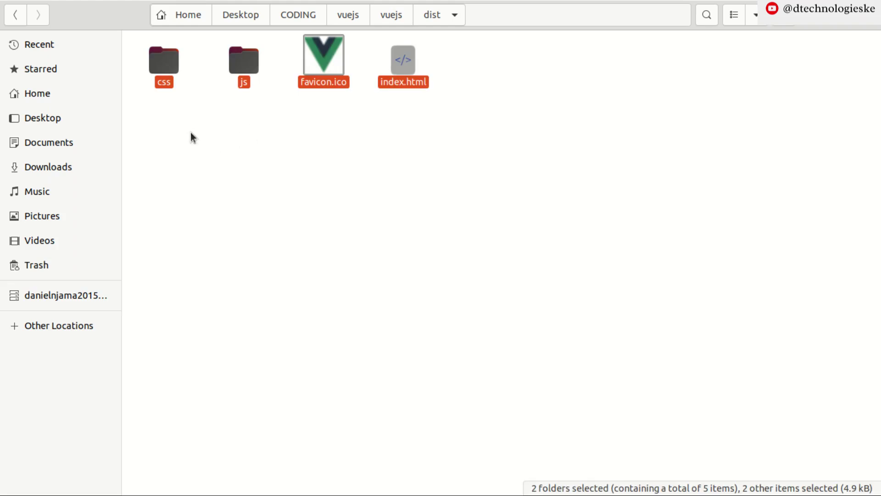
# Compress the four selected dist items into a zip archive named vue.zip
pyautogui.rightClick(167, 54)
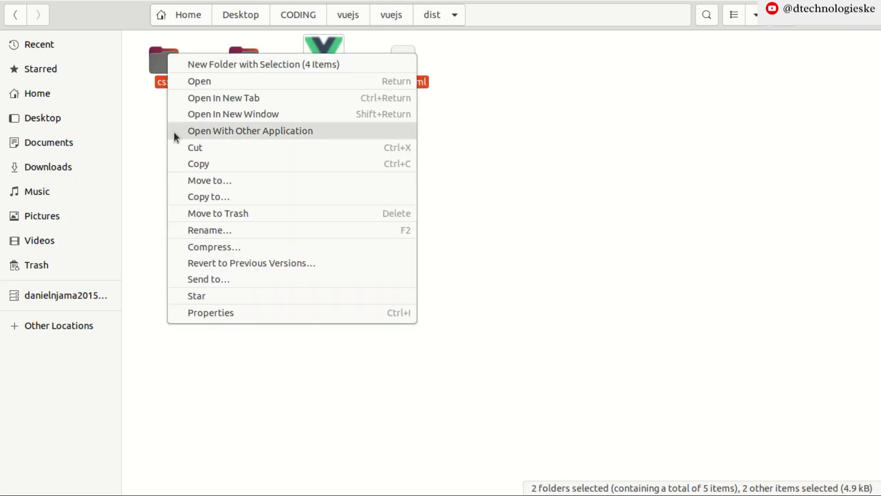
pyautogui.click(210, 247)
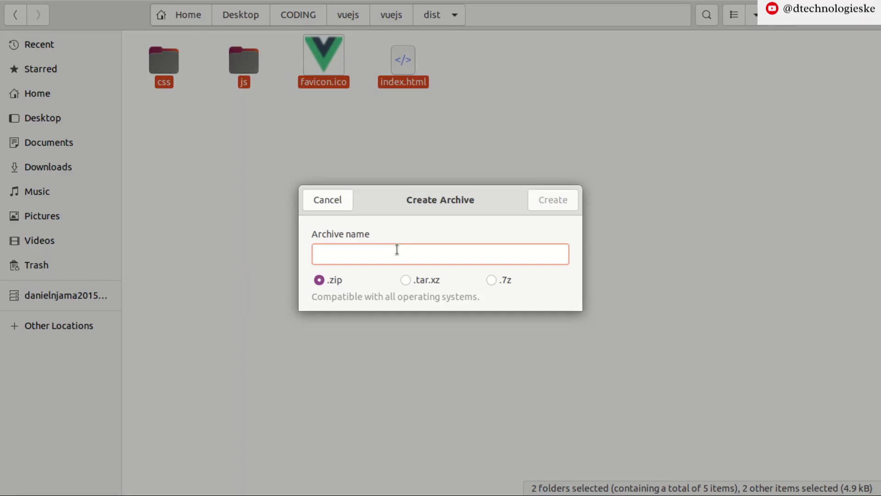
pyautogui.write('vue')
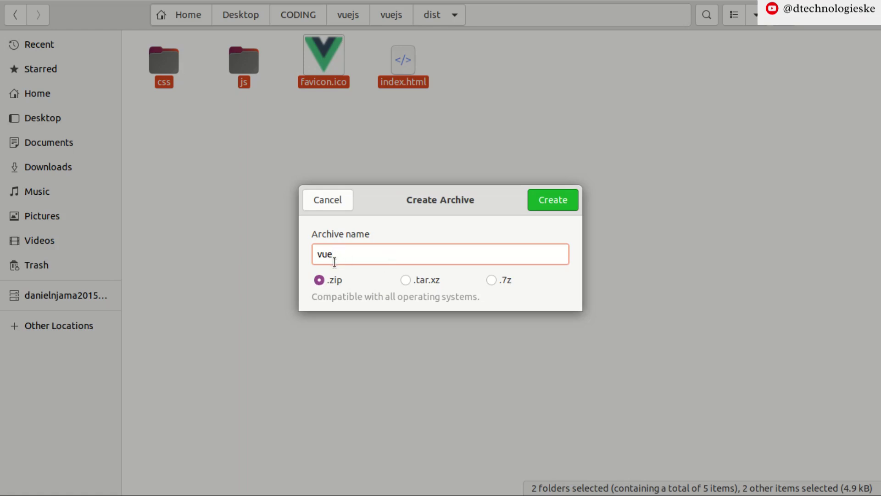
pyautogui.click(541, 202)
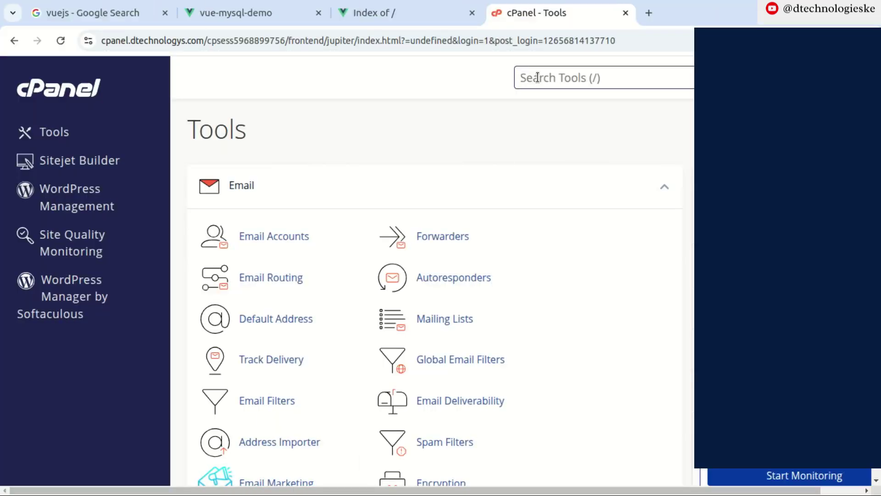
# Find Domains by searching 'domain' and open the blog domain's document root in File Manager
pyautogui.write('domain')
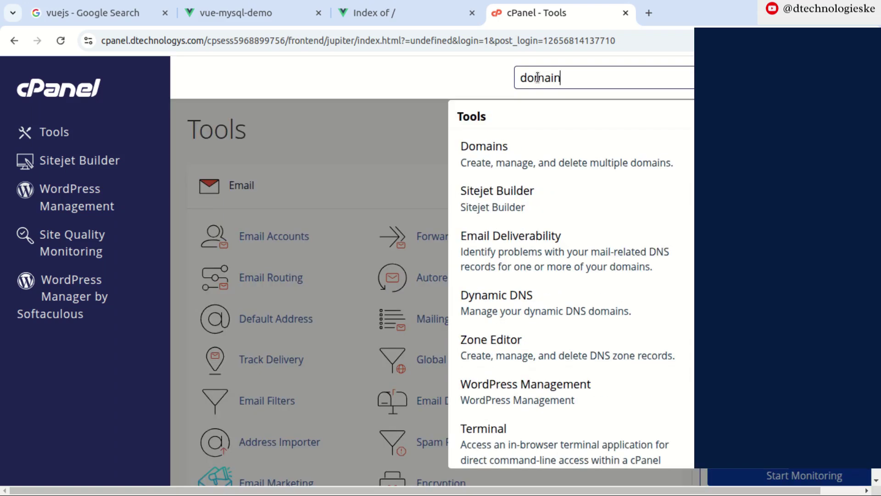
pyautogui.click(509, 153)
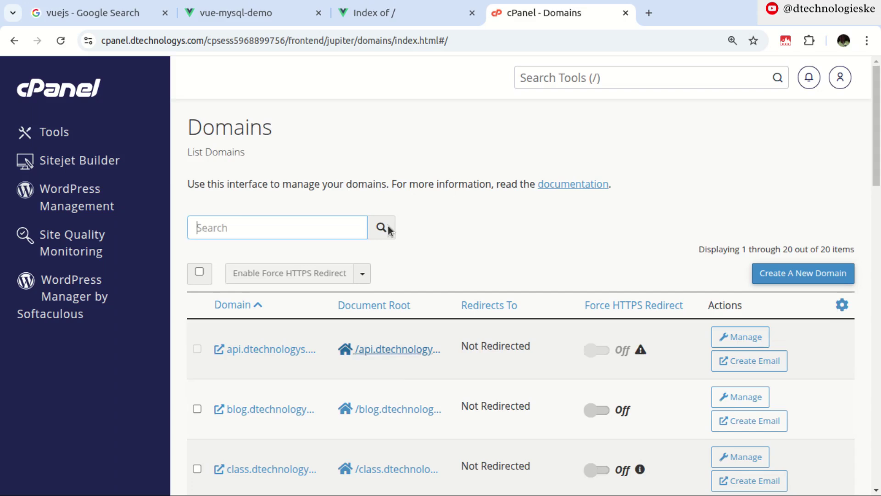
pyautogui.click(406, 18)
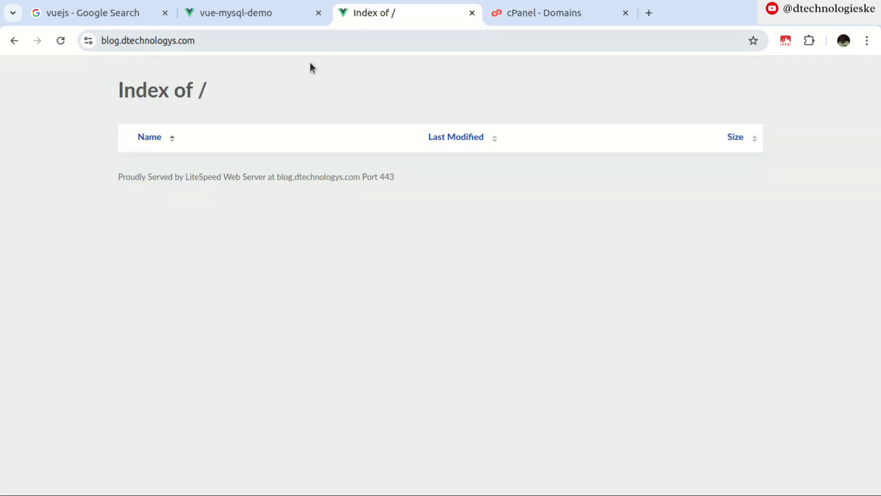
pyautogui.click(507, 18)
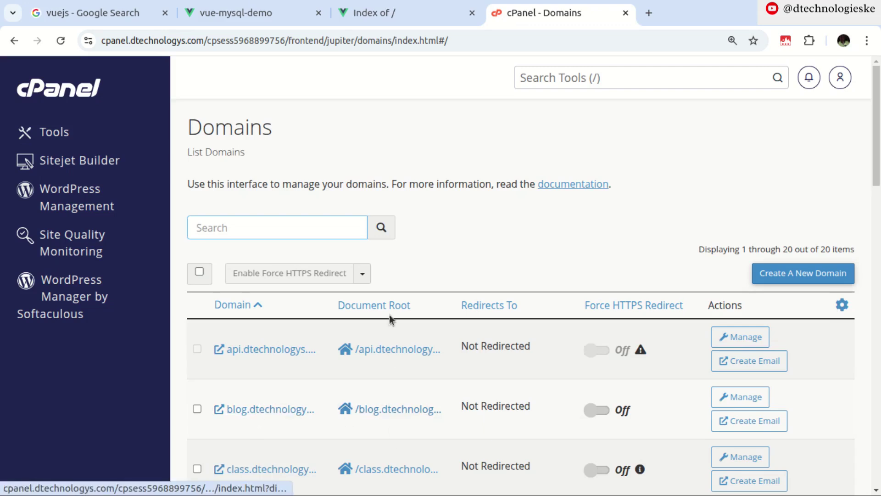
pyautogui.click(391, 412)
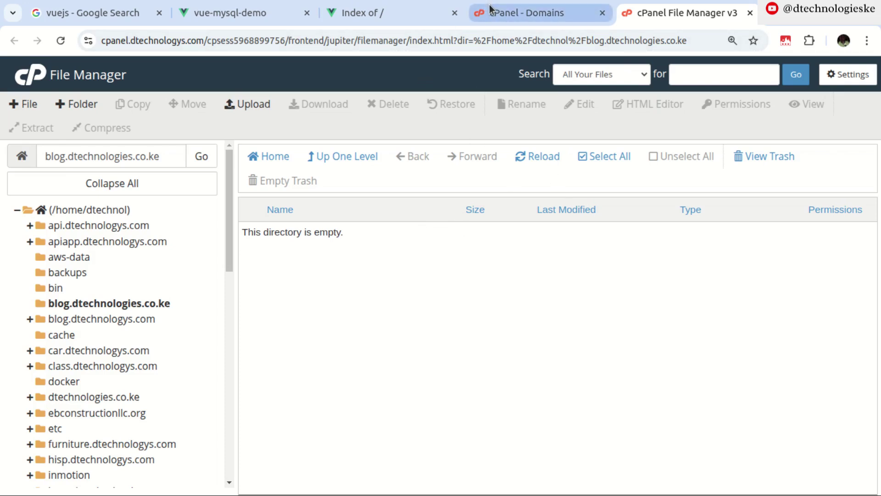
# Upload vue.zip from CODING/vuejs/vuejs/dist into the blog.dtechnologies.co.ke folder
pyautogui.moveTo(490, 5)
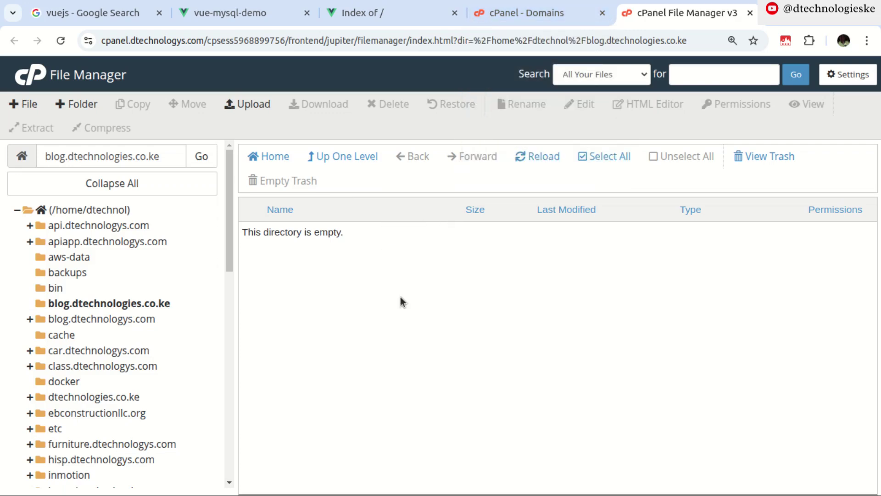
pyautogui.click(248, 105)
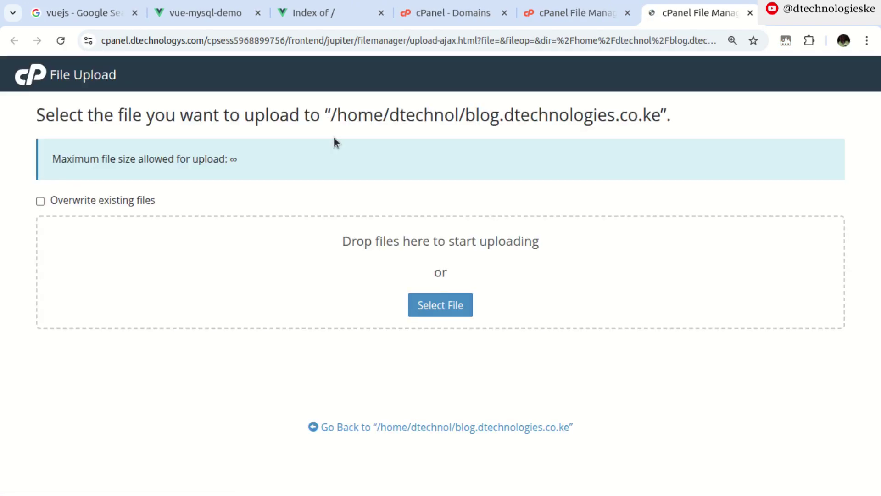
pyautogui.click(443, 308)
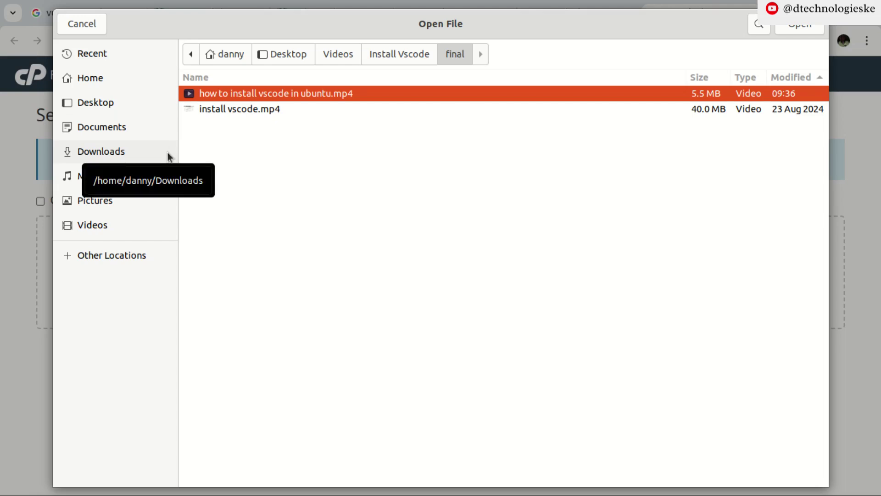
pyautogui.click(105, 102)
pyautogui.doubleClick(230, 94)
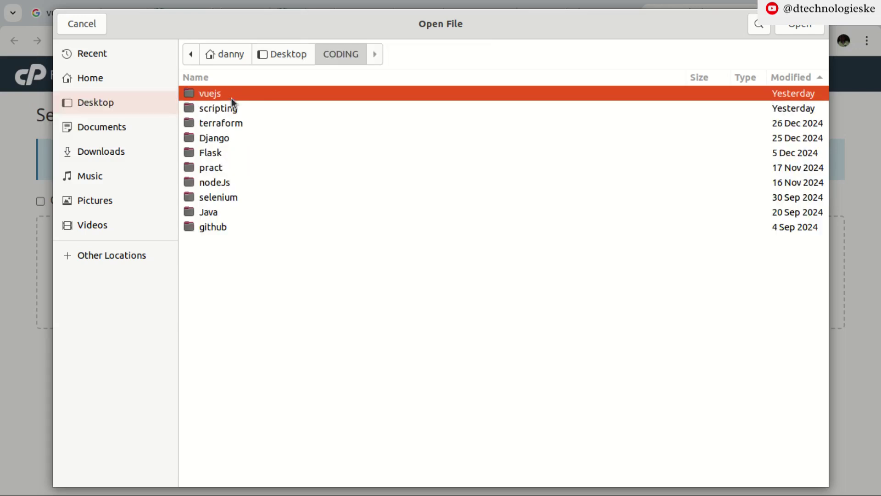
pyautogui.doubleClick(235, 94)
pyautogui.doubleClick(236, 95)
pyautogui.doubleClick(238, 147)
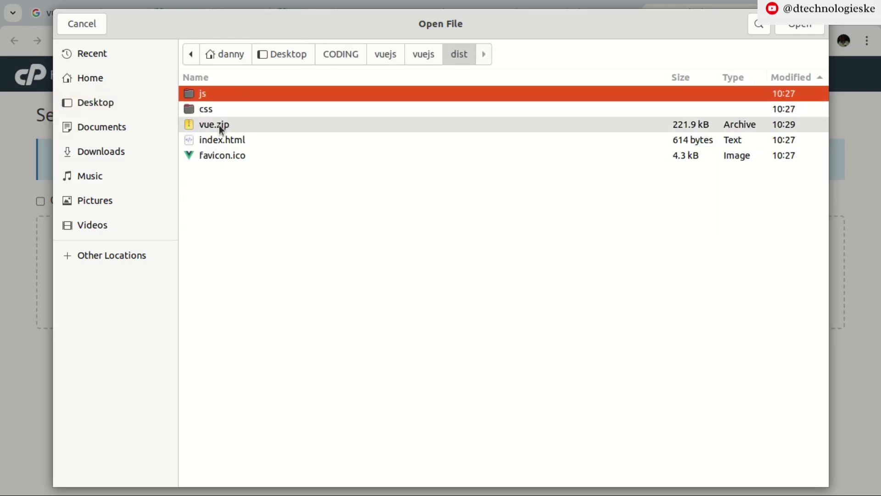
pyautogui.click(219, 125)
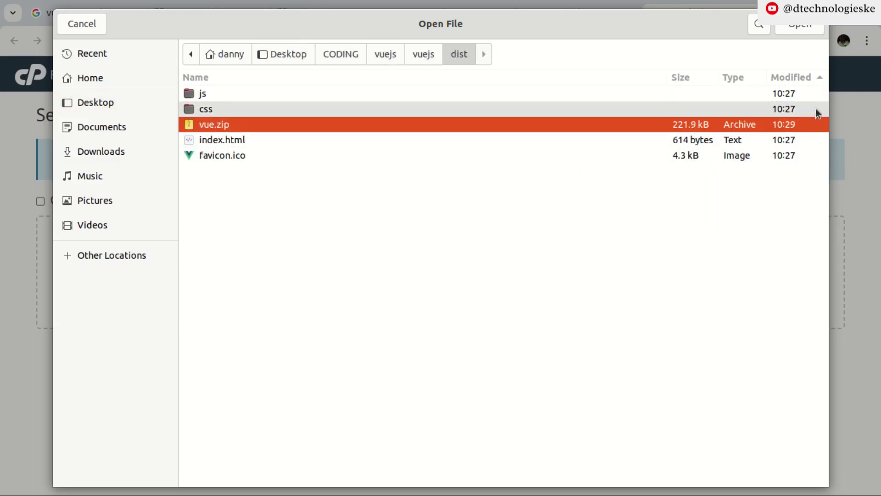
pyautogui.click(804, 24)
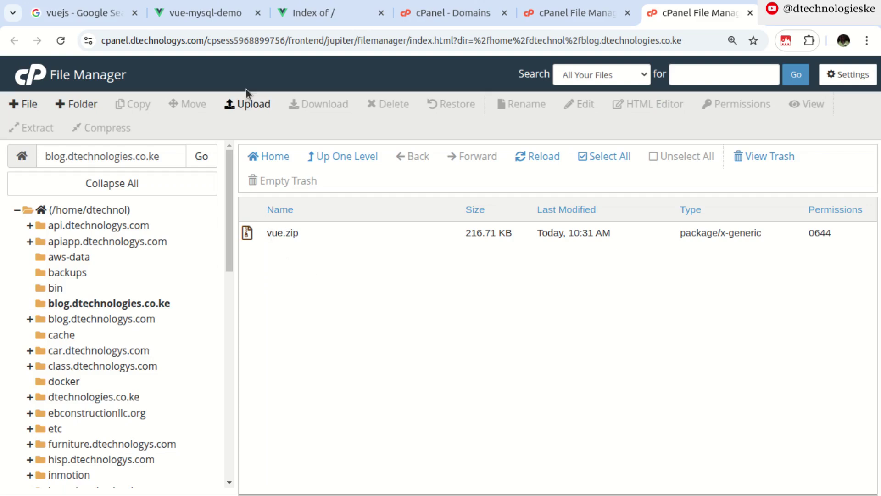
# Reload the live site's directory listing to check the upload, then return to File Manager
pyautogui.click(303, 14)
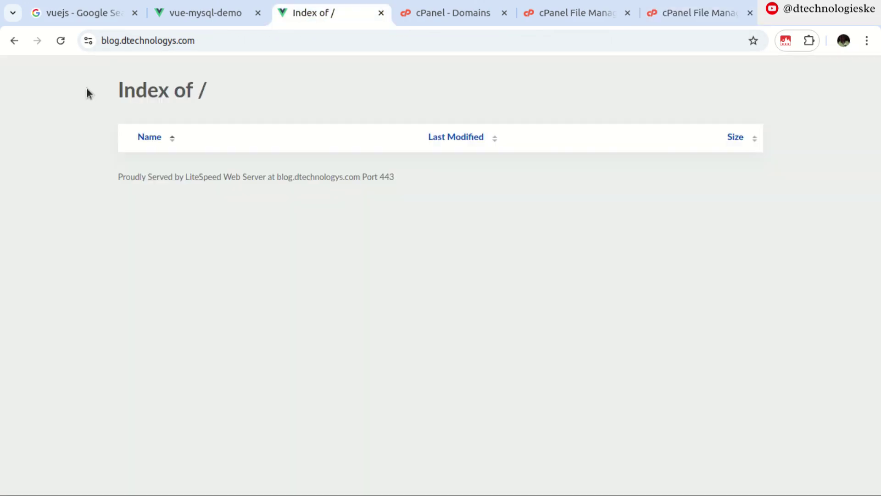
pyautogui.click(60, 40)
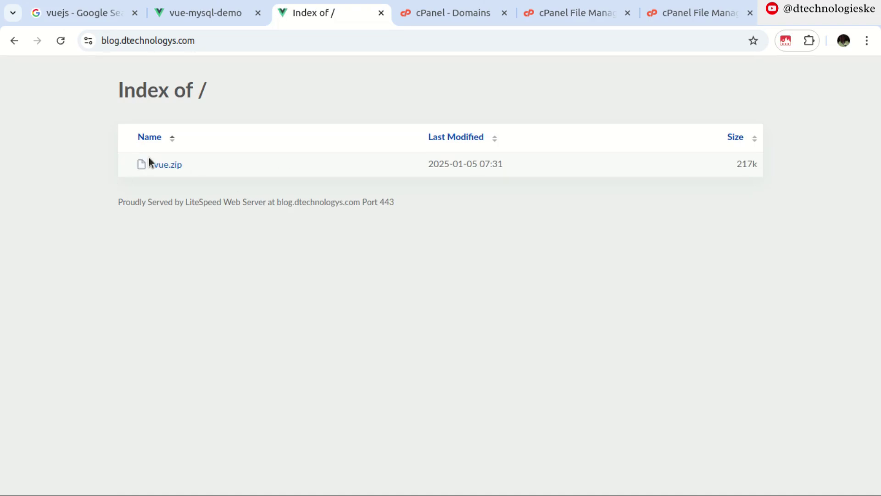
pyautogui.click(698, 13)
# Extract vue.zip into /blog.dtechnologies.co.ke and close the extraction results
pyautogui.rightClick(284, 235)
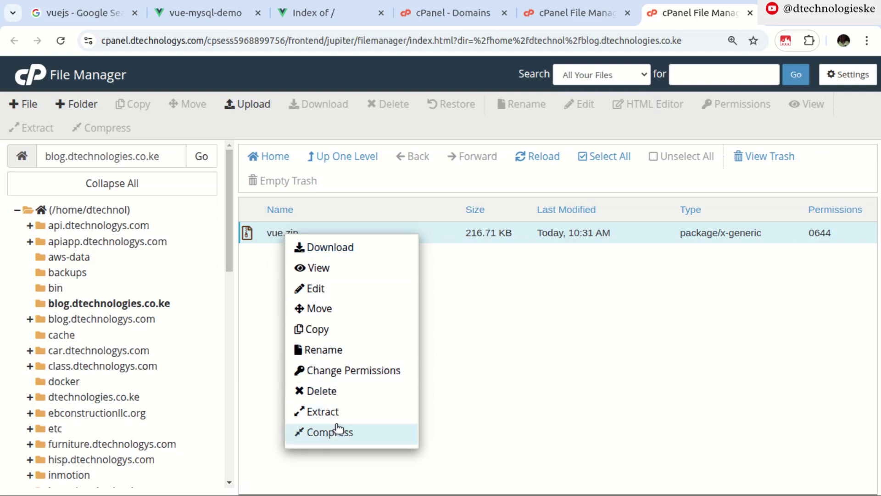
pyautogui.click(332, 412)
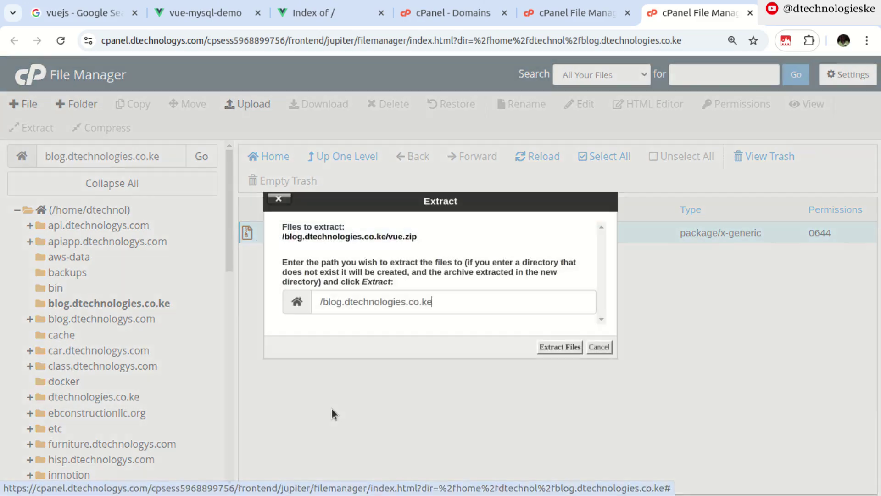
pyautogui.click(555, 348)
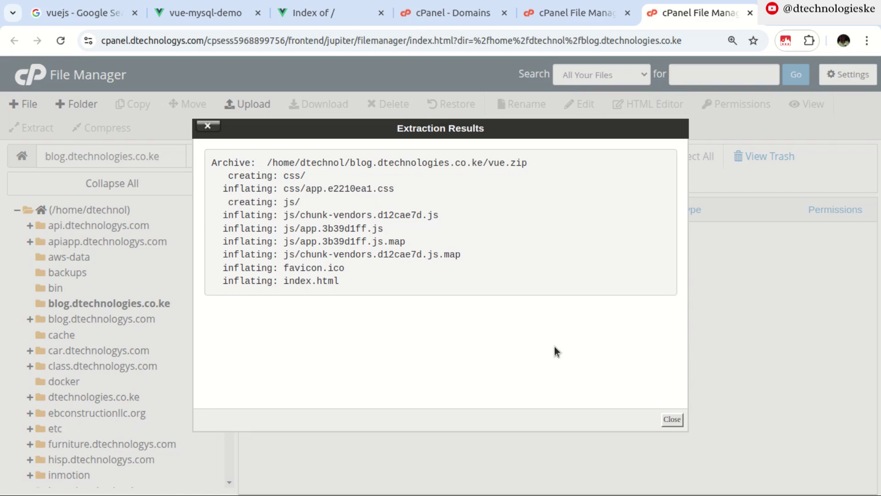
pyautogui.click(672, 420)
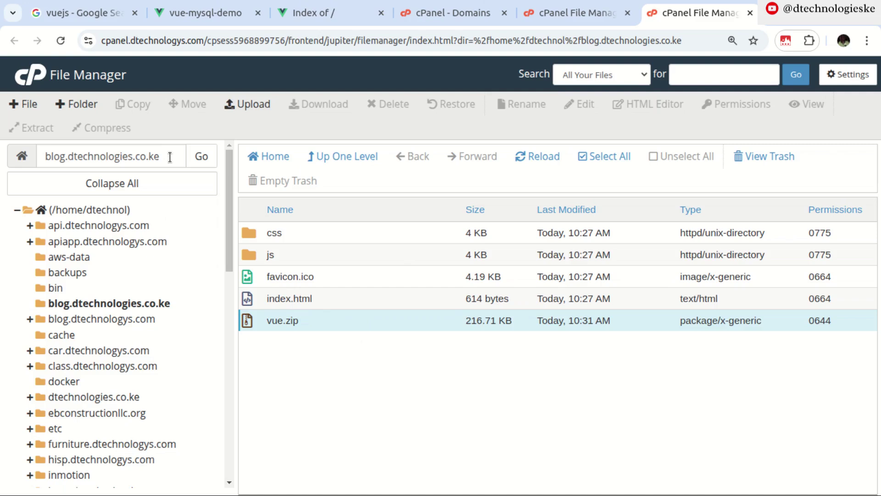
# Reload blog.dtechnologys.com to load the new build and compare it with localhost:8080
pyautogui.click(320, 13)
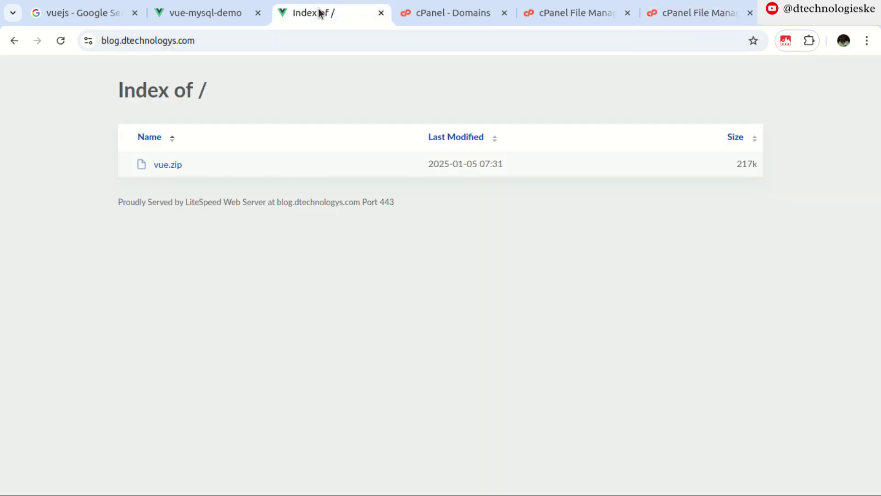
pyautogui.click(60, 41)
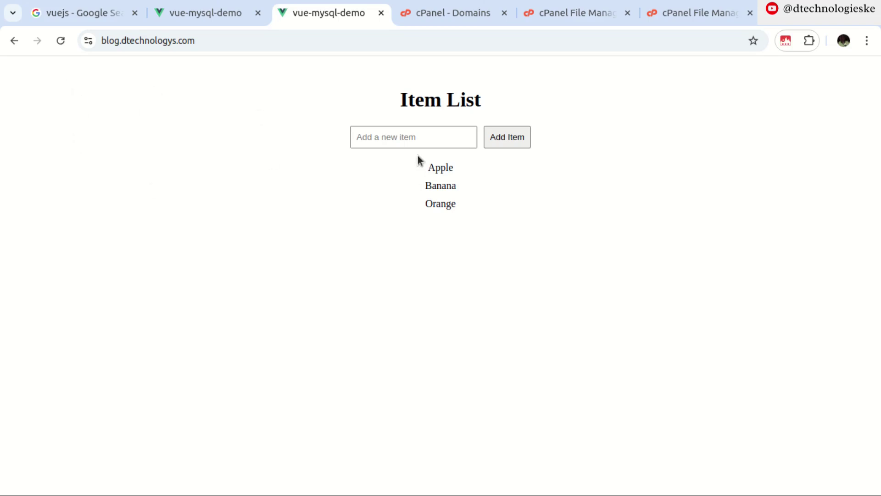
pyautogui.click(183, 16)
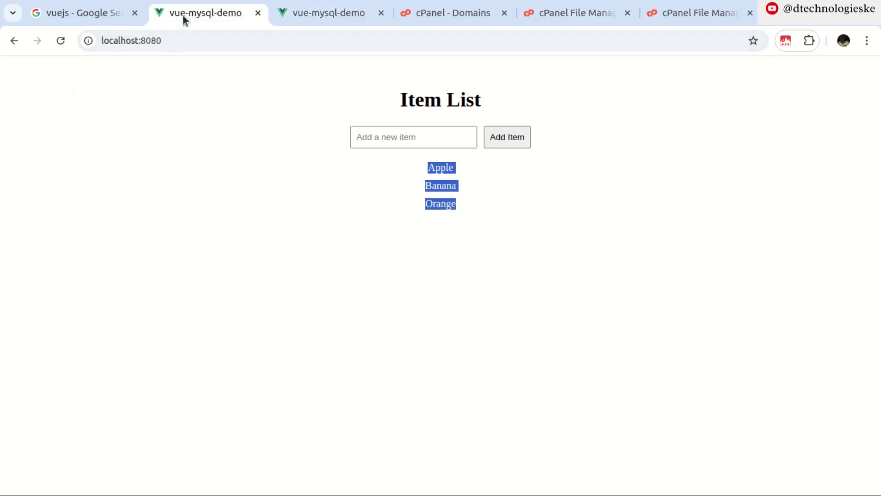
pyautogui.click(225, 170)
pyautogui.click(314, 14)
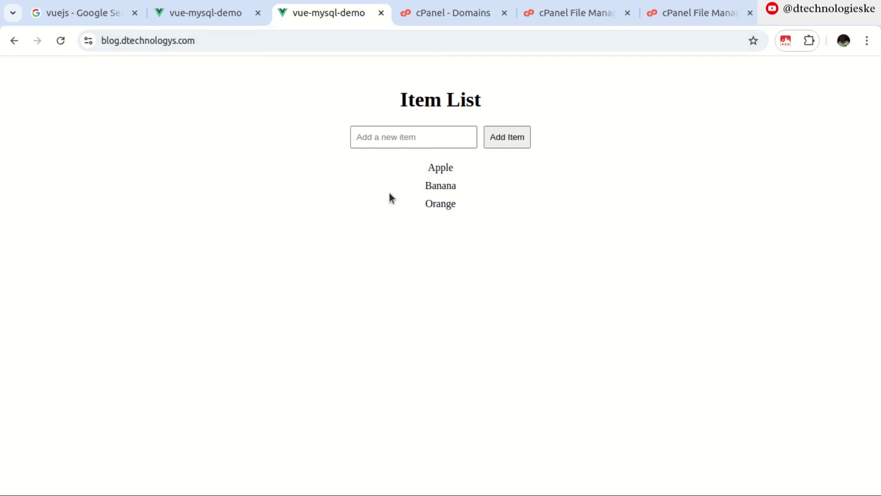
# Add items 'new' and 'new 2' on the live site, then reload to check persistence
pyautogui.click(390, 138)
pyautogui.write('new')
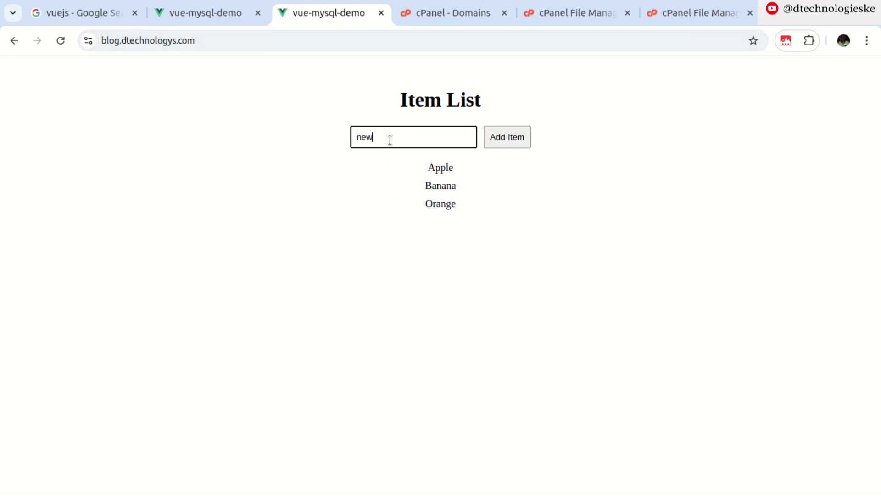
pyautogui.click(502, 138)
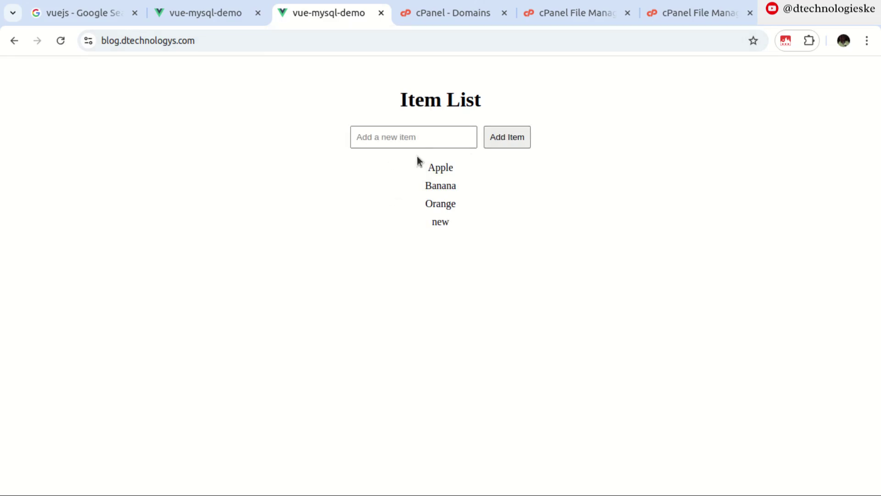
pyautogui.click(420, 137)
pyautogui.write('new 2')
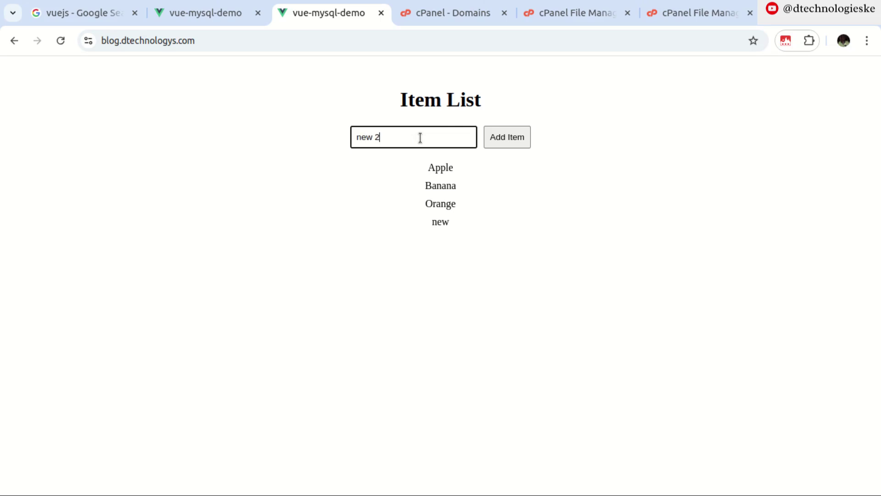
pyautogui.click(513, 138)
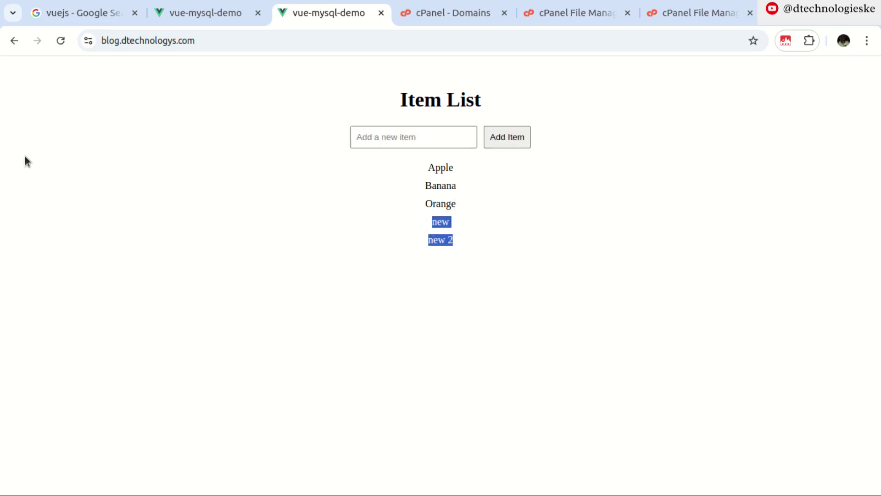
pyautogui.click(58, 43)
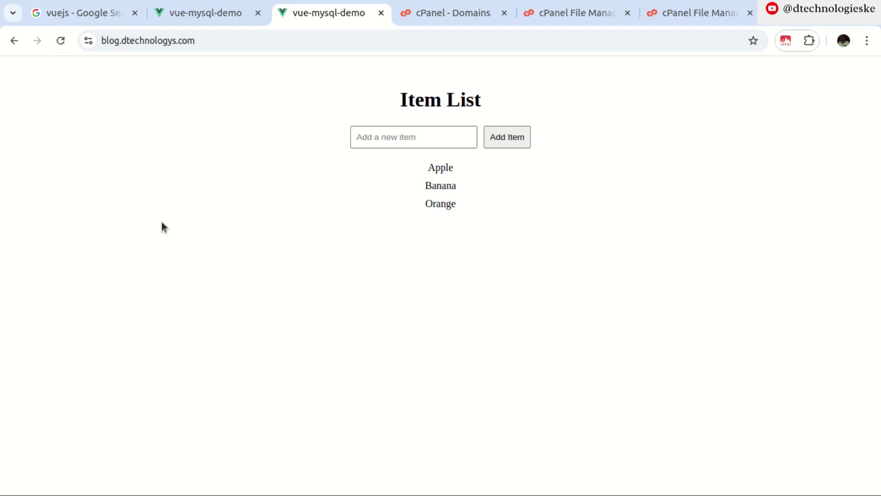